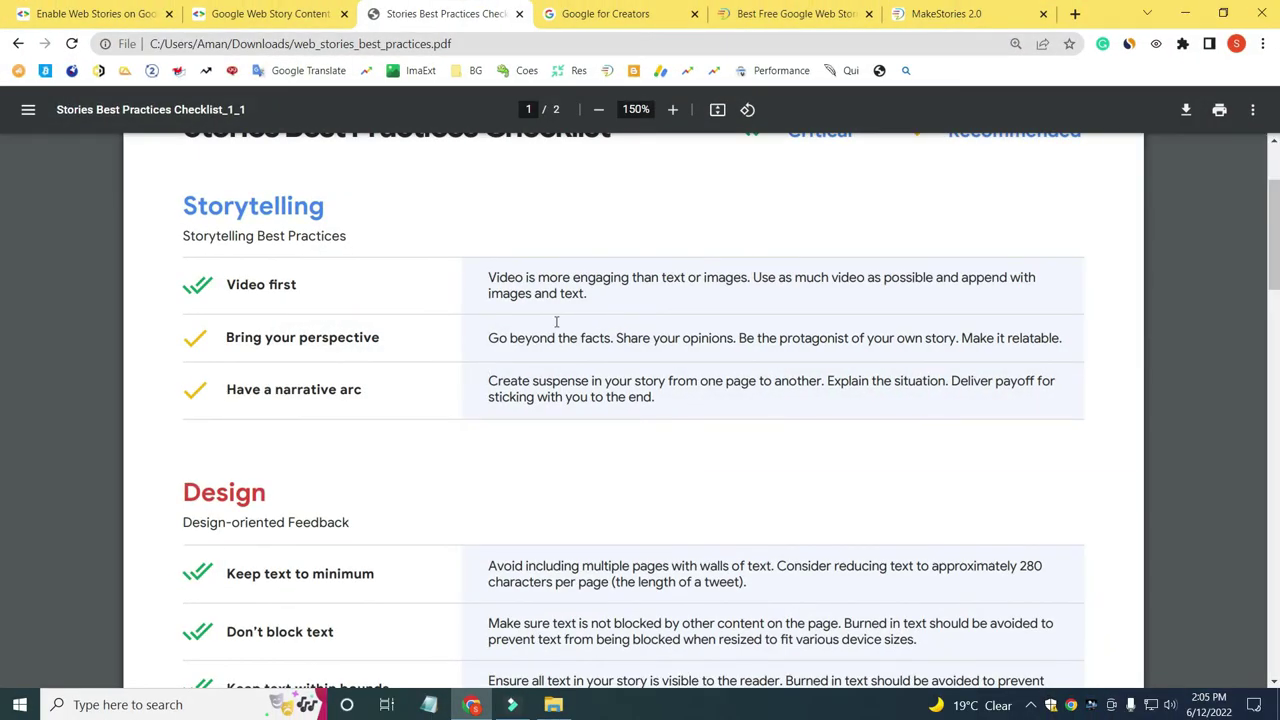
Look over the Google for Creators Web Stories page and the MakeStories homepage
{"action": "left_click", "coordinate": [613, 13]}
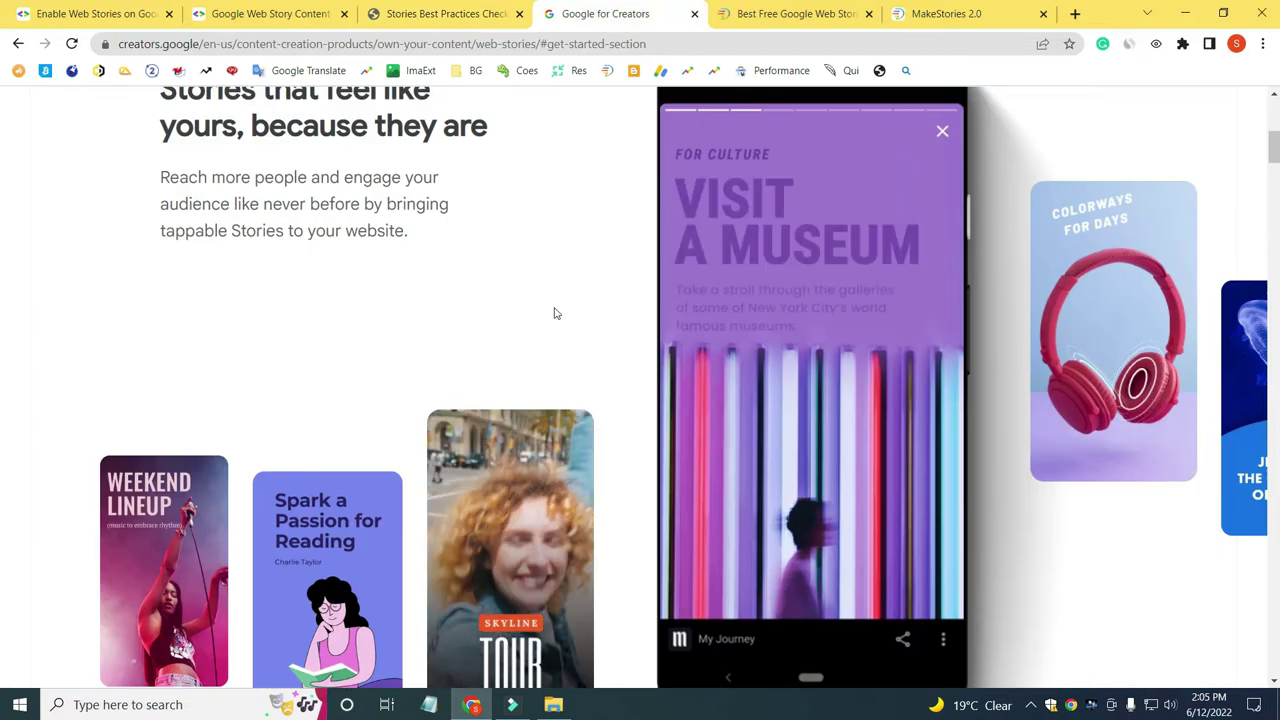
{"action": "scroll", "coordinate": [554, 314], "scroll_direction": "up", "scroll_amount": 4}
{"action": "scroll", "coordinate": [653, 324], "scroll_direction": "up", "scroll_amount": 2}
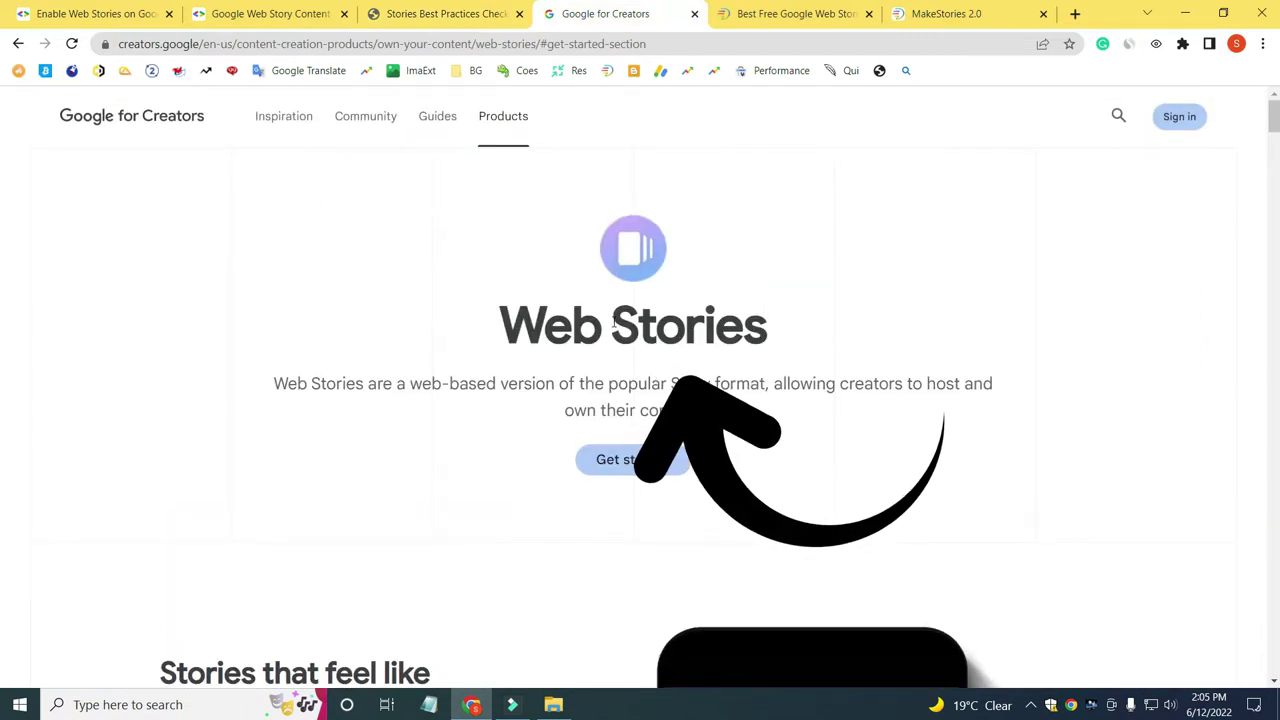
{"action": "left_click", "coordinate": [745, 8]}
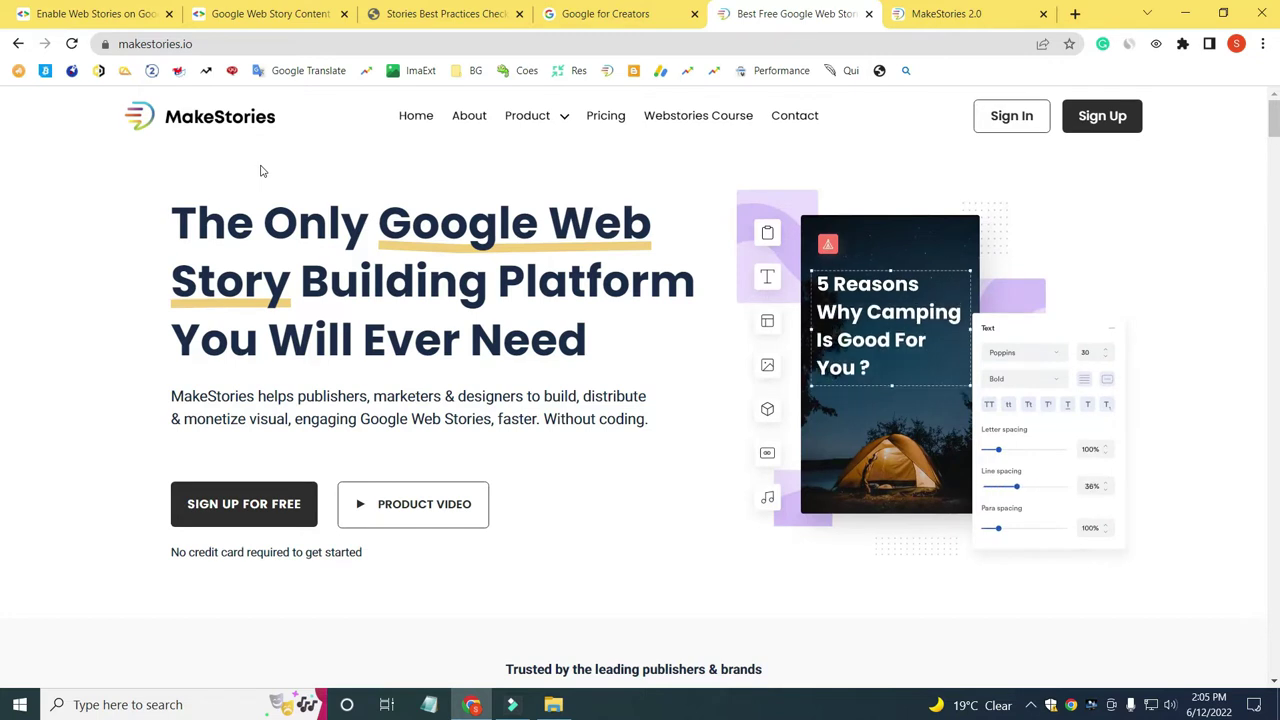
{"action": "left_click", "coordinate": [641, 12]}
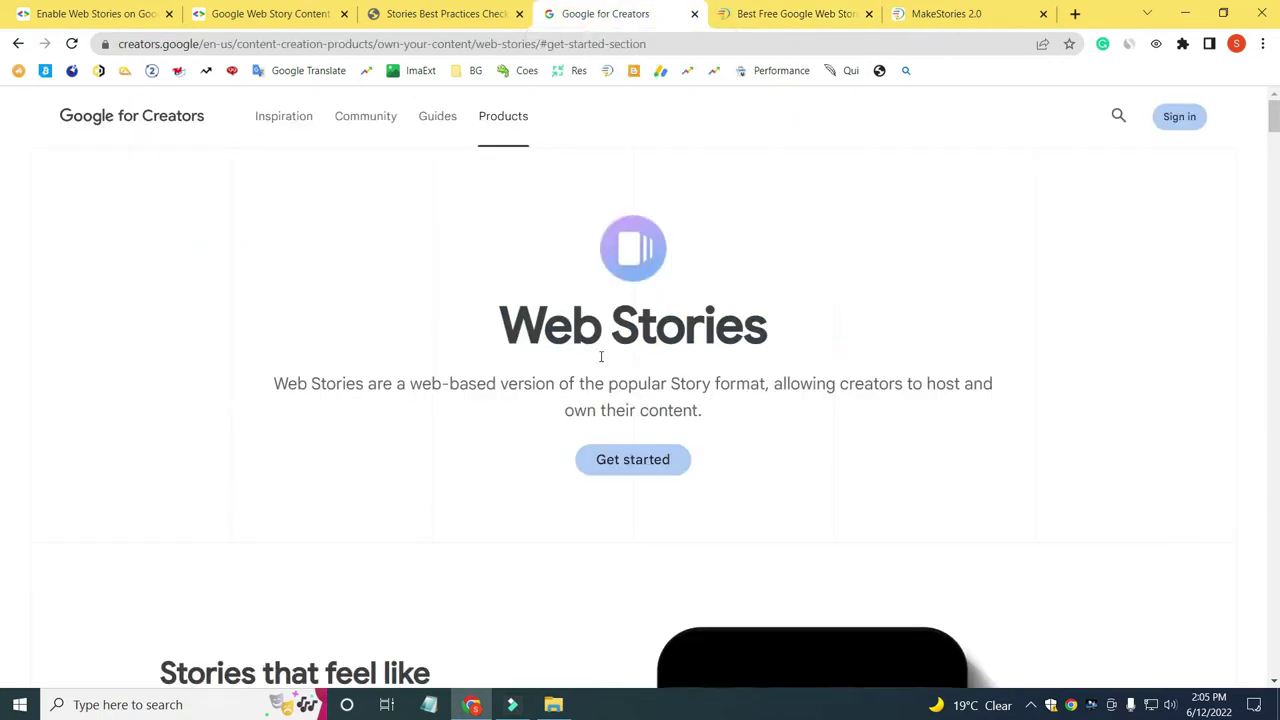
{"action": "scroll", "coordinate": [601, 356], "scroll_direction": "down", "scroll_amount": 6}
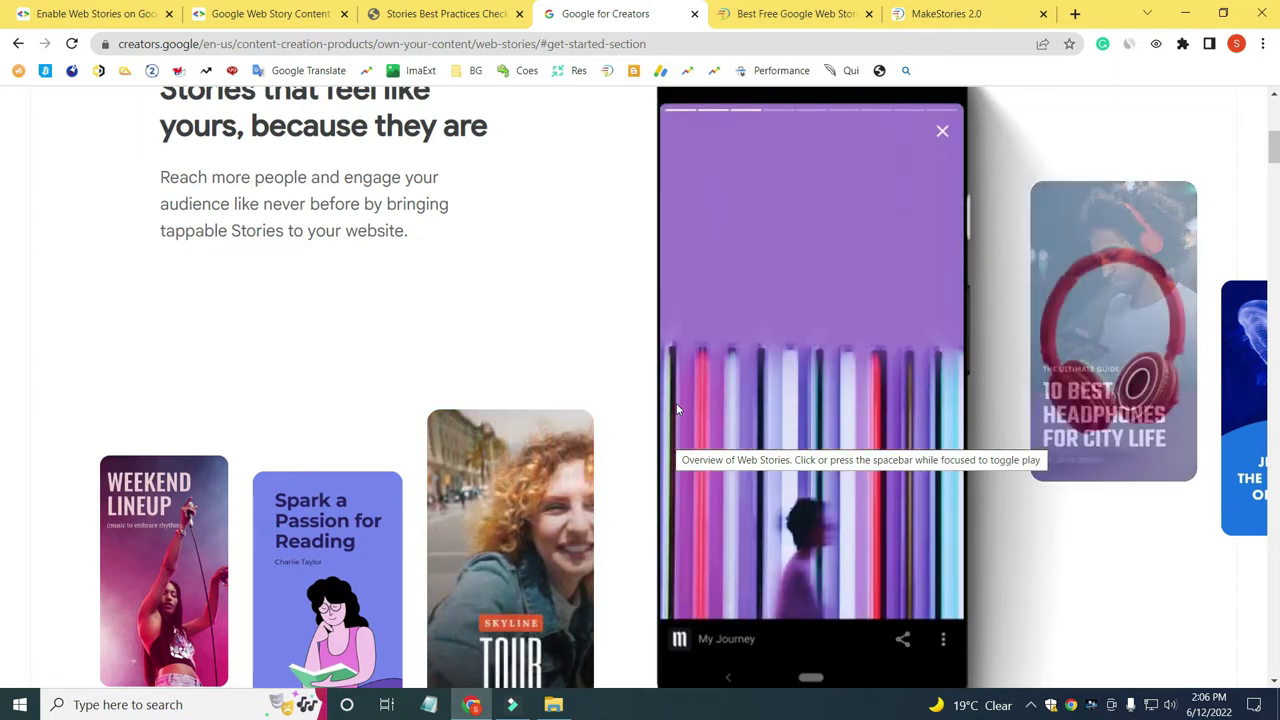
Review the Storytelling and Design sections of the Stories Best Practices Checklist PDF
{"action": "left_click", "coordinate": [440, 14]}
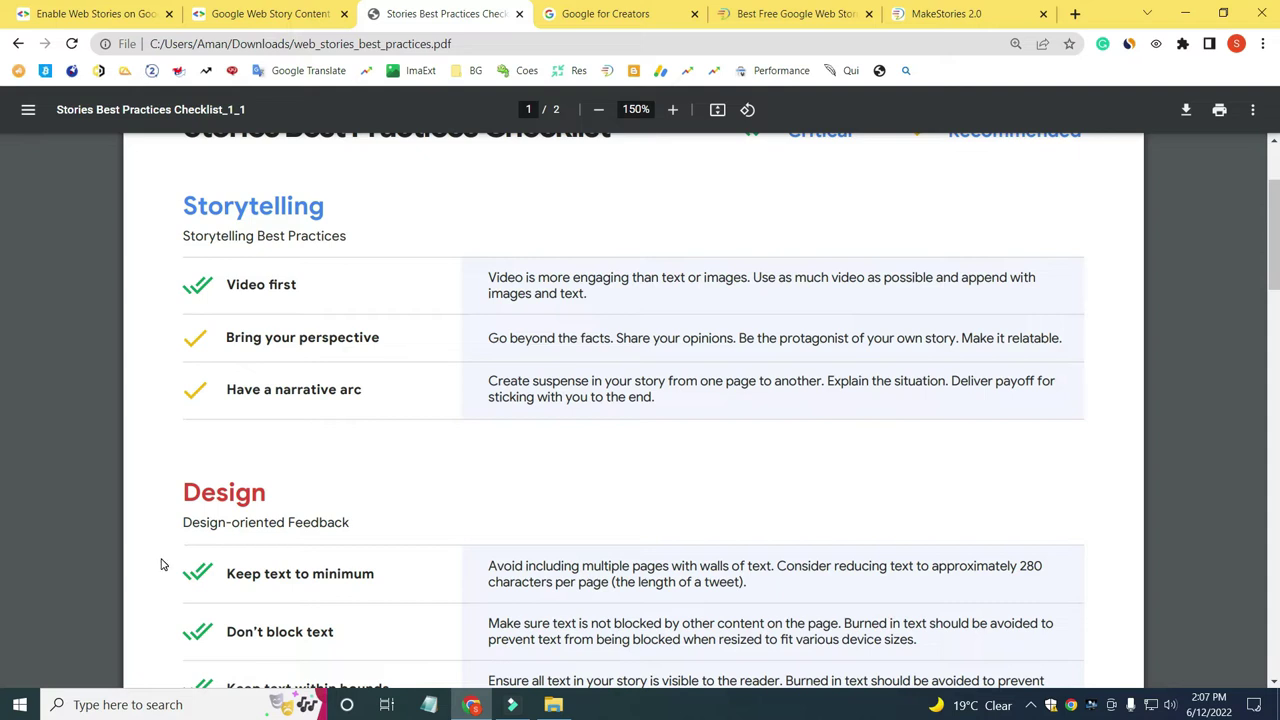
{"action": "key", "text": "ctrl+9"}
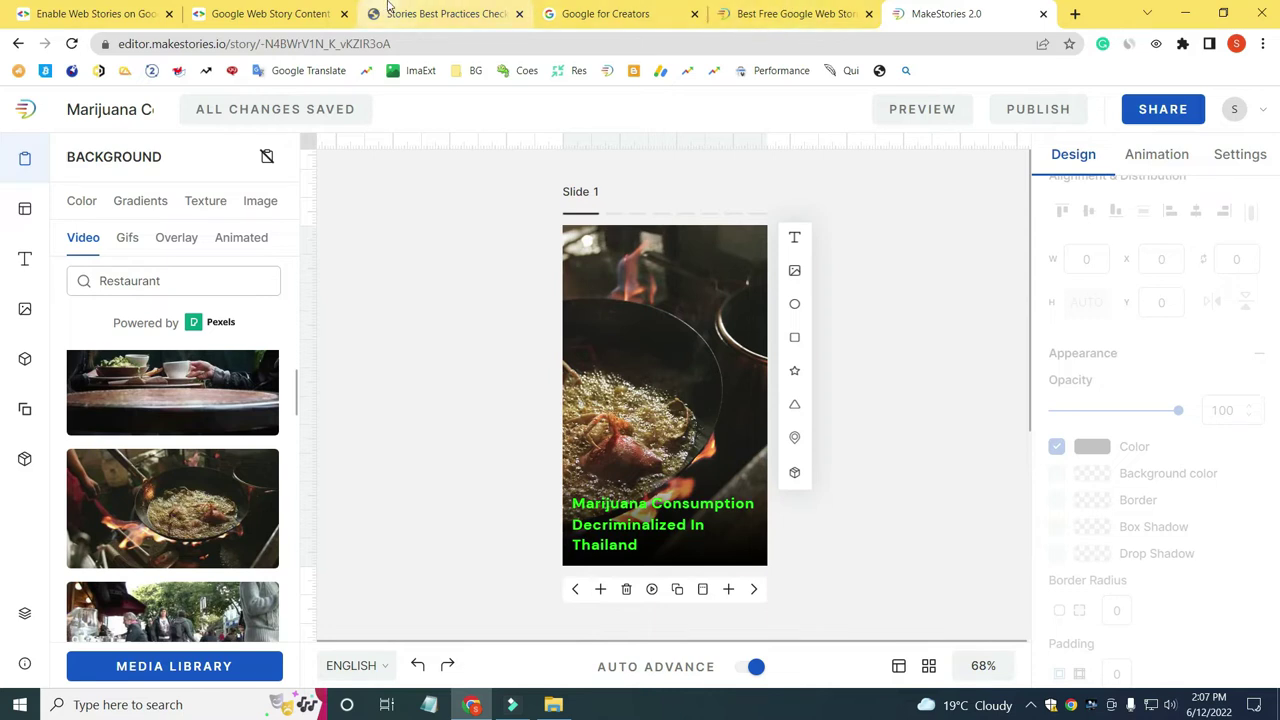
{"action": "left_click", "coordinate": [440, 14]}
{"action": "scroll", "coordinate": [425, 437], "scroll_direction": "down", "scroll_amount": 2}
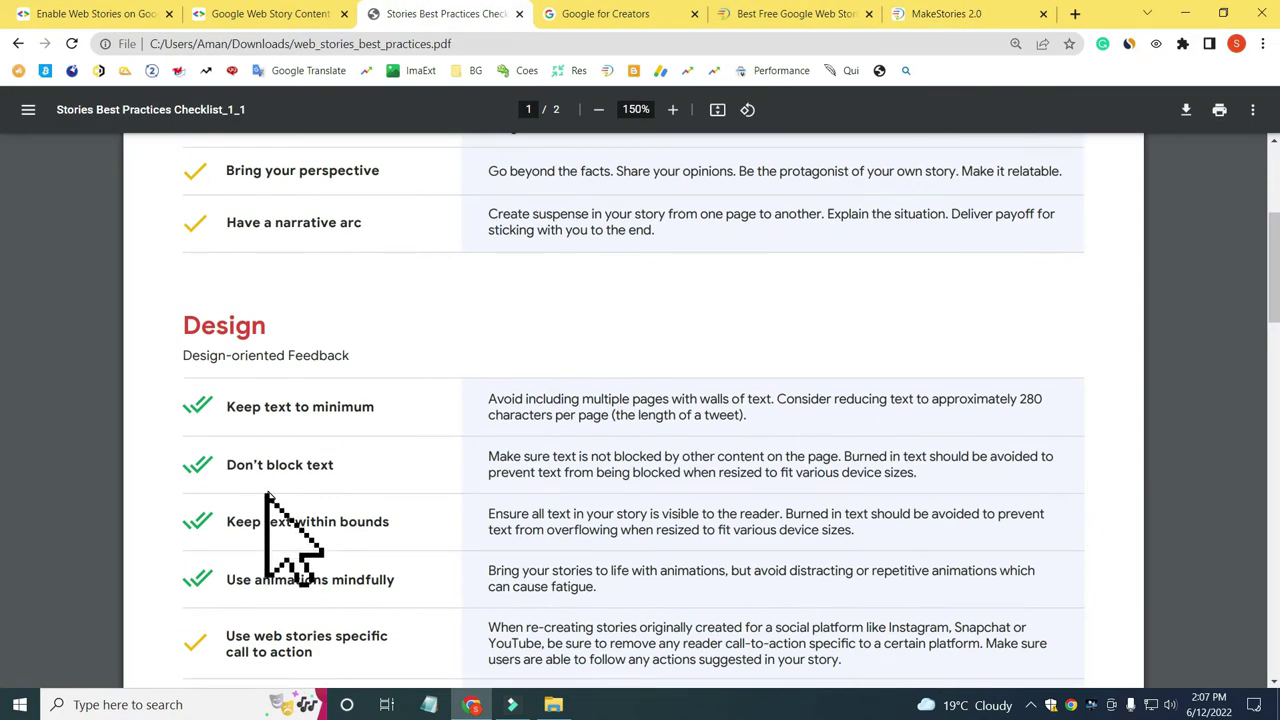
Compare the title text on slides 1 and 2 of the MakeStories story with the checklist's text guidelines
{"action": "left_click", "coordinate": [945, 13]}
{"action": "mouse_move", "coordinate": [645, 537]}
{"action": "left_mouse_down"}
{"action": "mouse_move", "coordinate": [672, 533]}
{"action": "mouse_move", "coordinate": [651, 530]}
{"action": "left_mouse_up"}
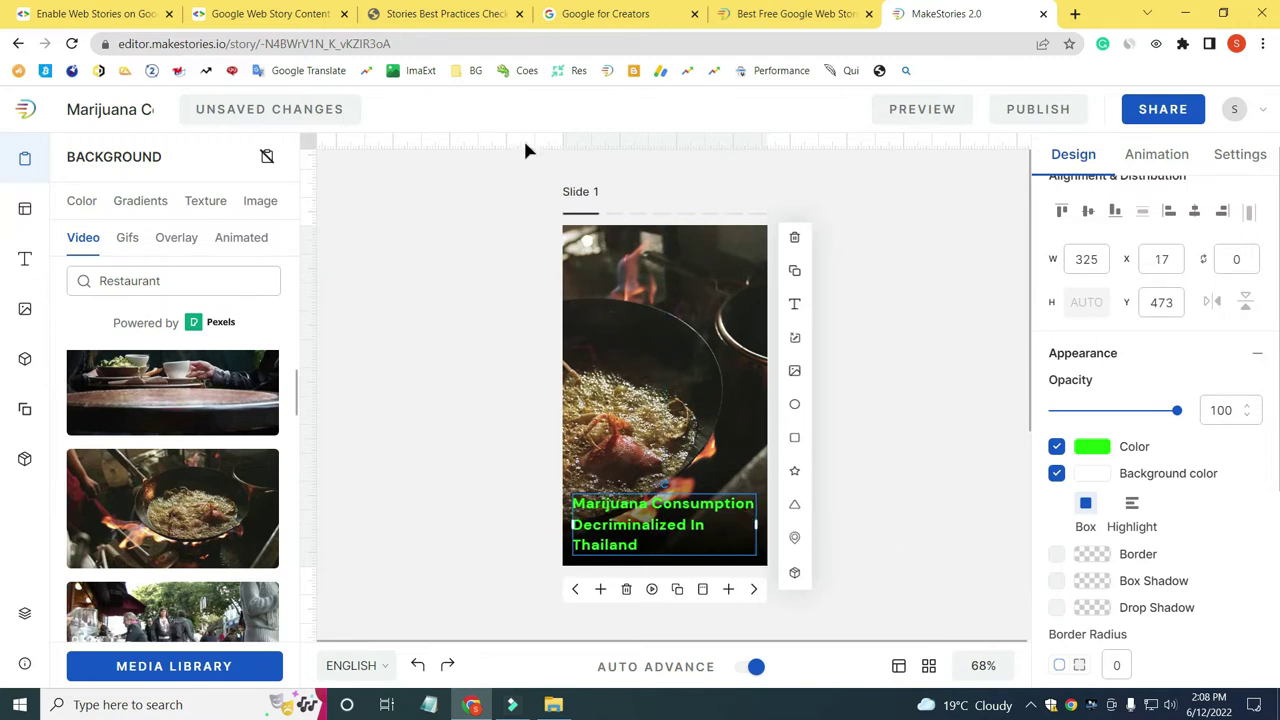
{"action": "left_click", "coordinate": [435, 14]}
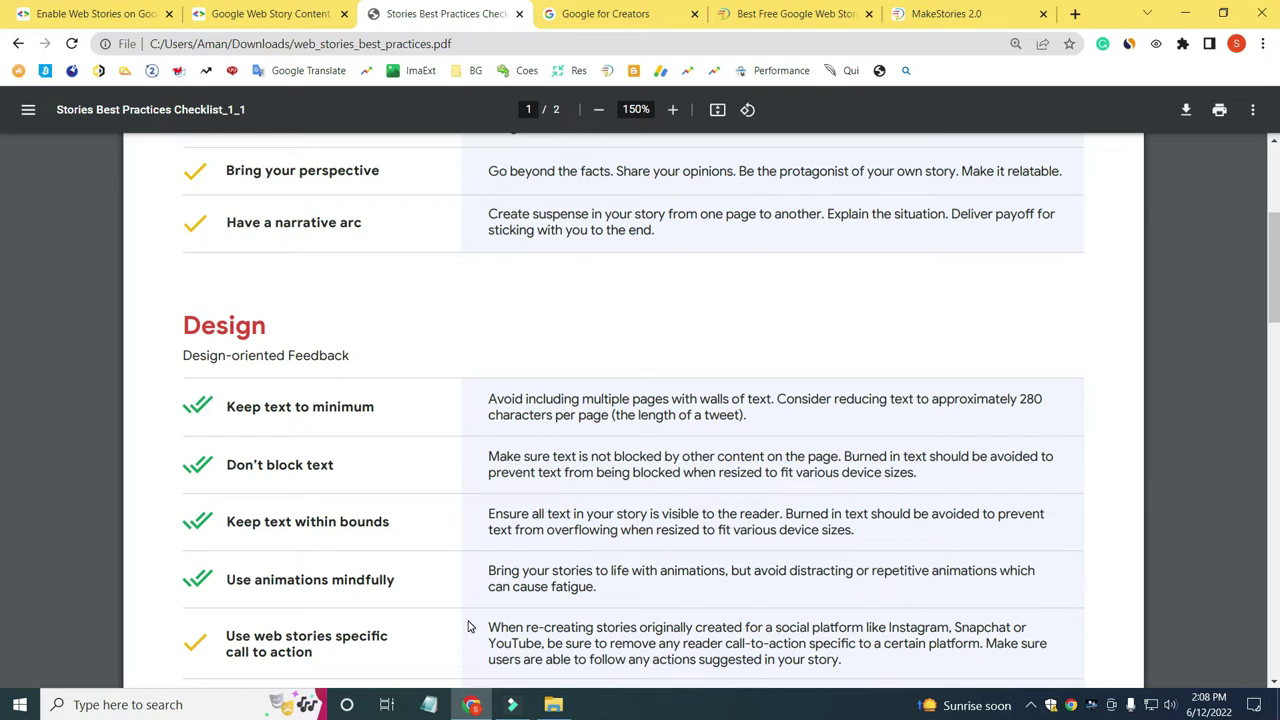
{"action": "left_click", "coordinate": [937, 12]}
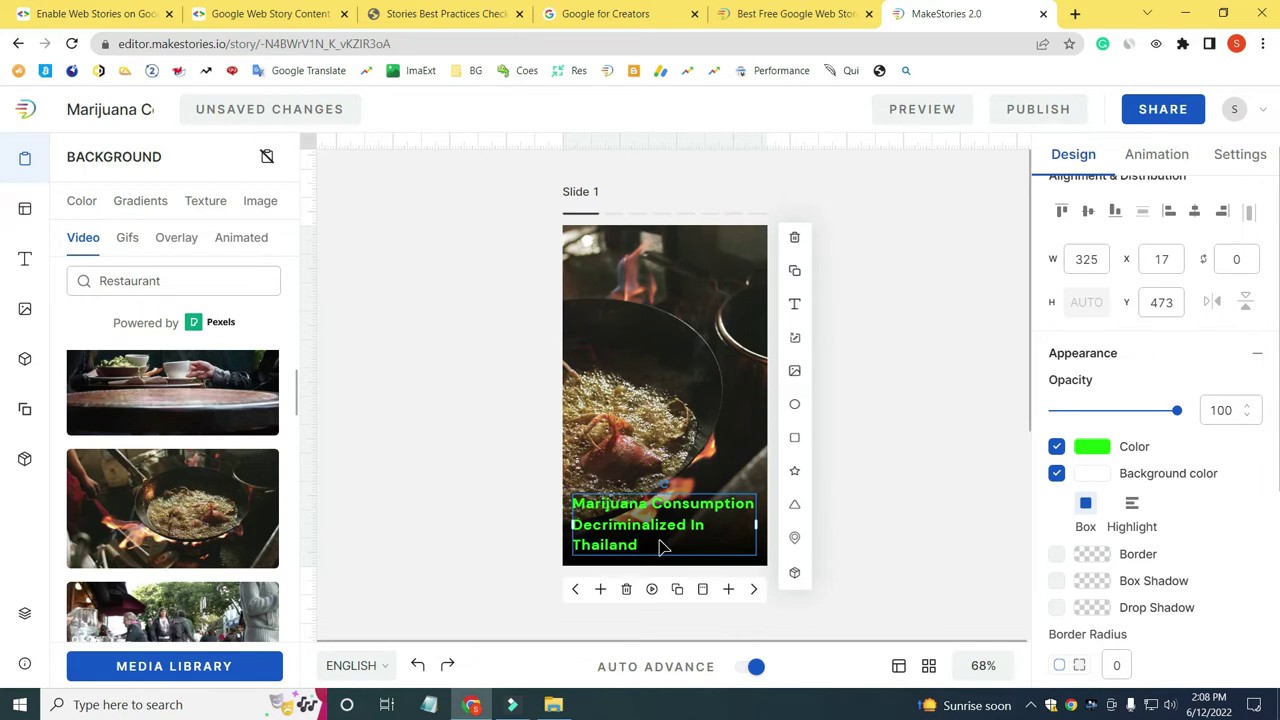
{"action": "left_click", "coordinate": [754, 589]}
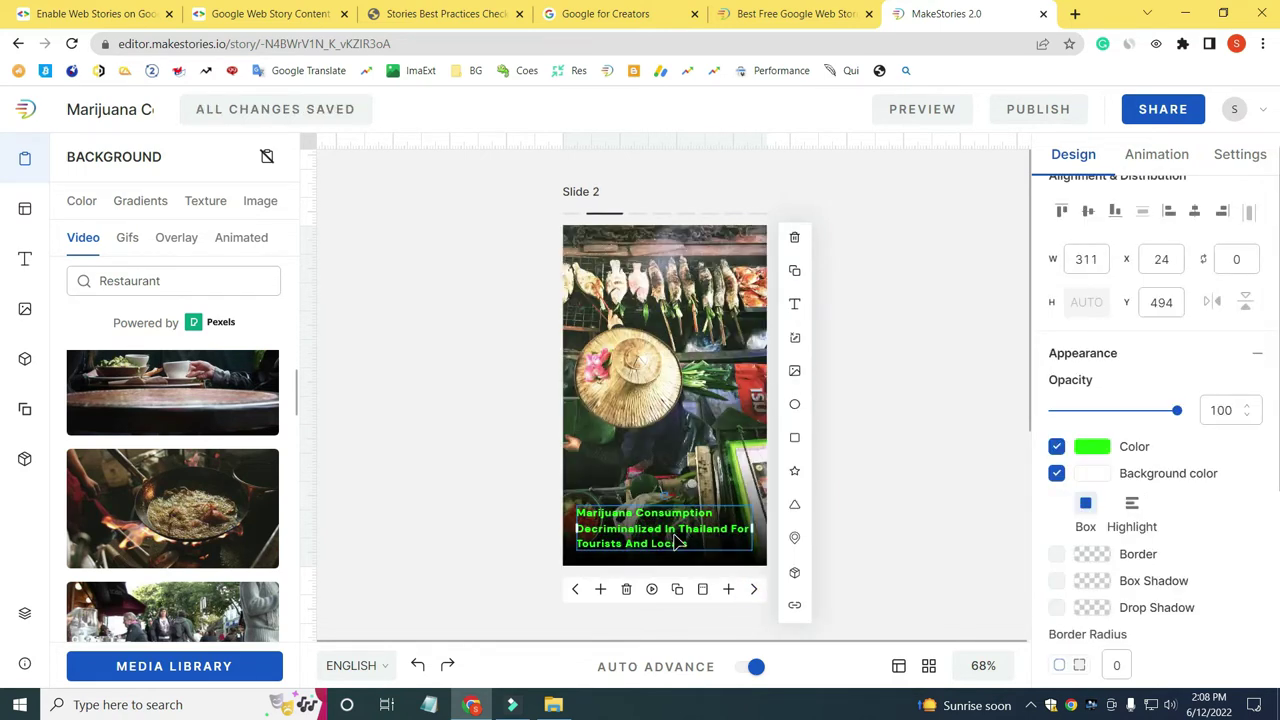
{"action": "left_click", "coordinate": [575, 589]}
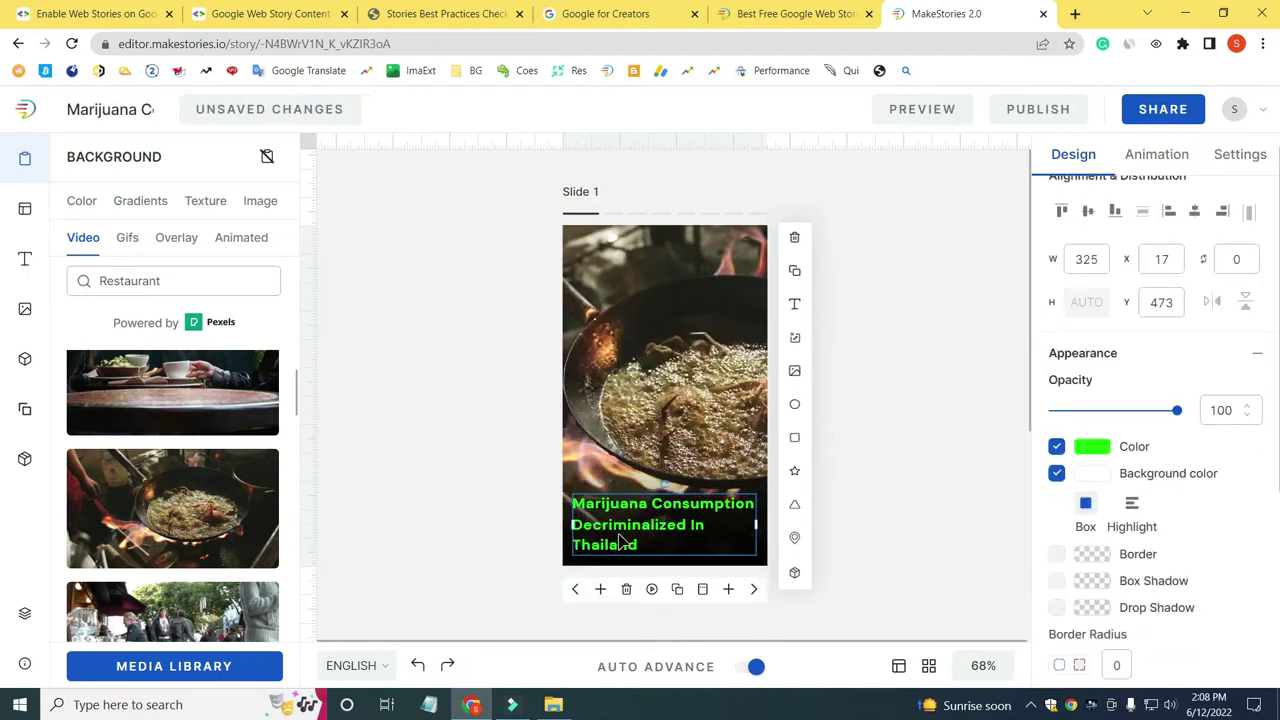
Inspect the background video on slide 1 and the background animation effect options for slides 2 and 3
{"action": "left_click", "coordinate": [667, 427]}
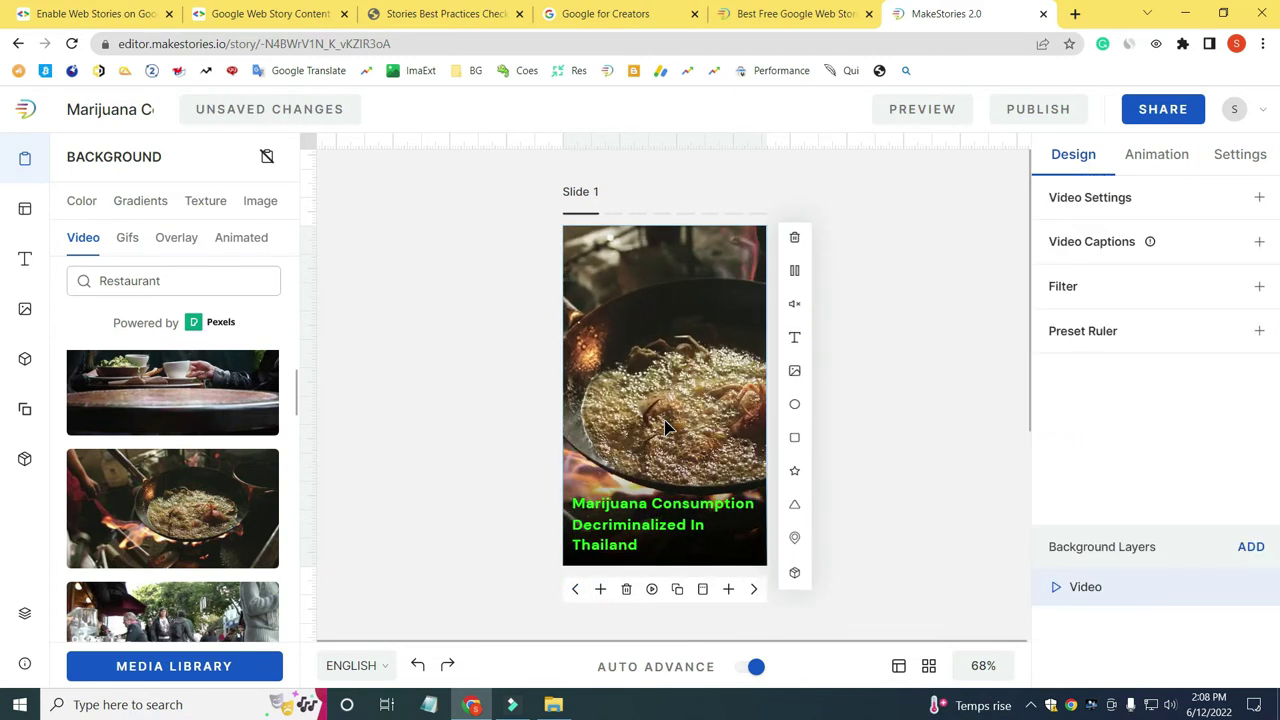
{"action": "left_click", "coordinate": [754, 589]}
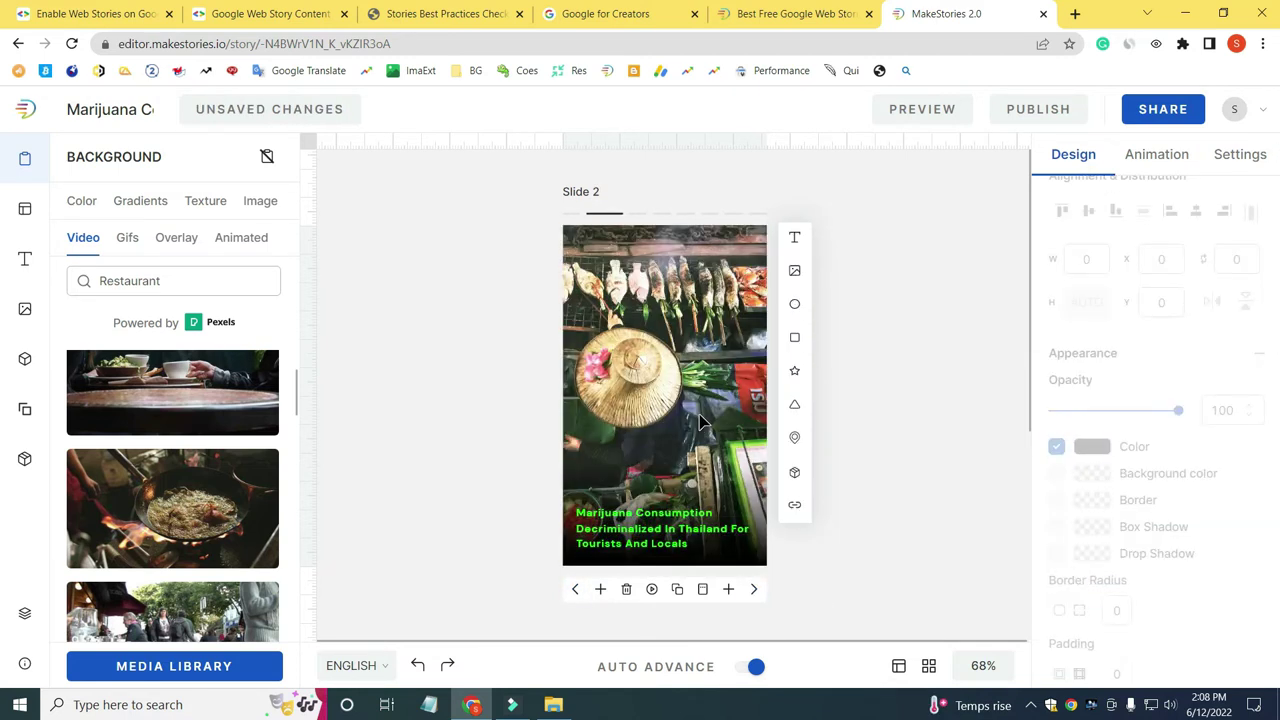
{"action": "left_click", "coordinate": [699, 414]}
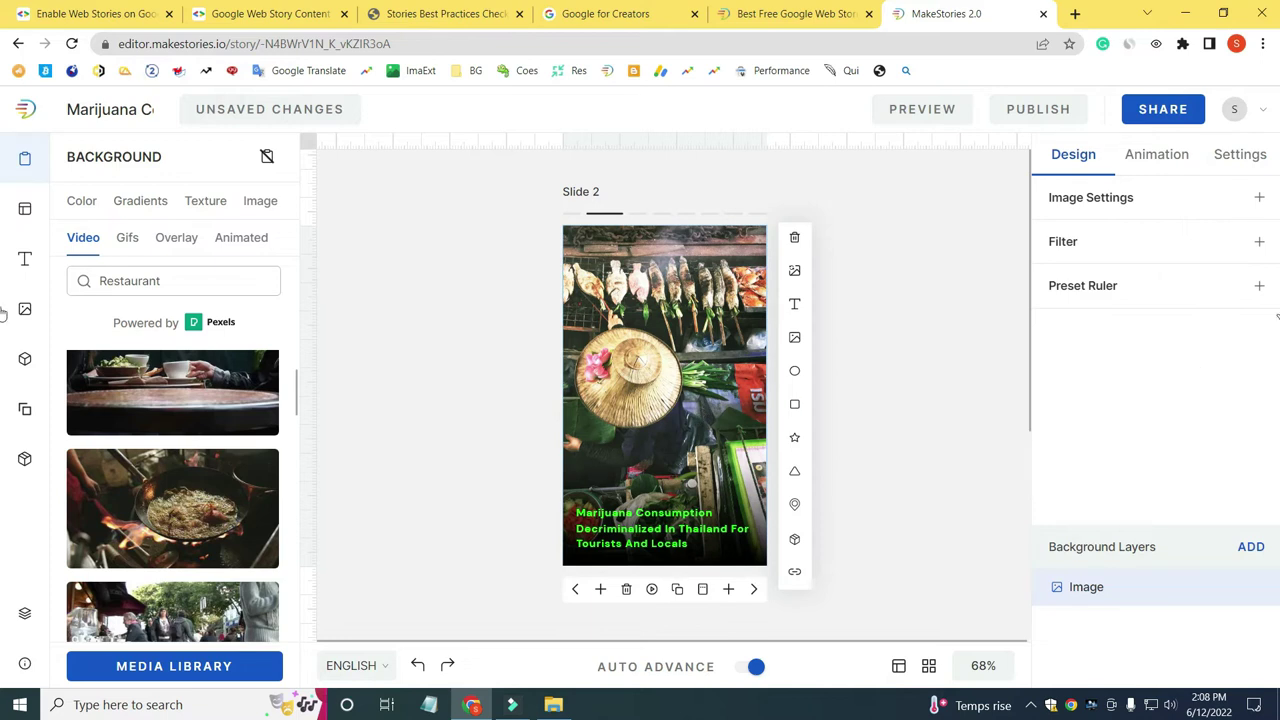
{"action": "left_click", "coordinate": [1172, 163]}
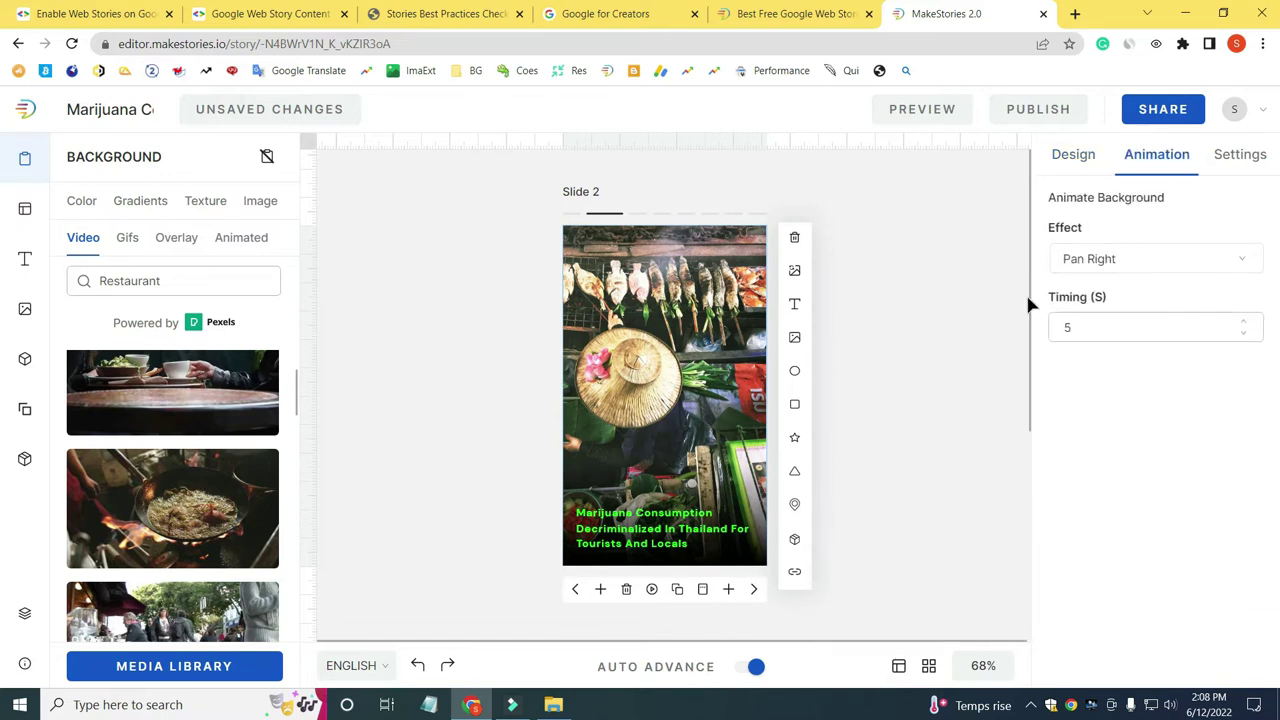
{"action": "left_click", "coordinate": [1154, 262]}
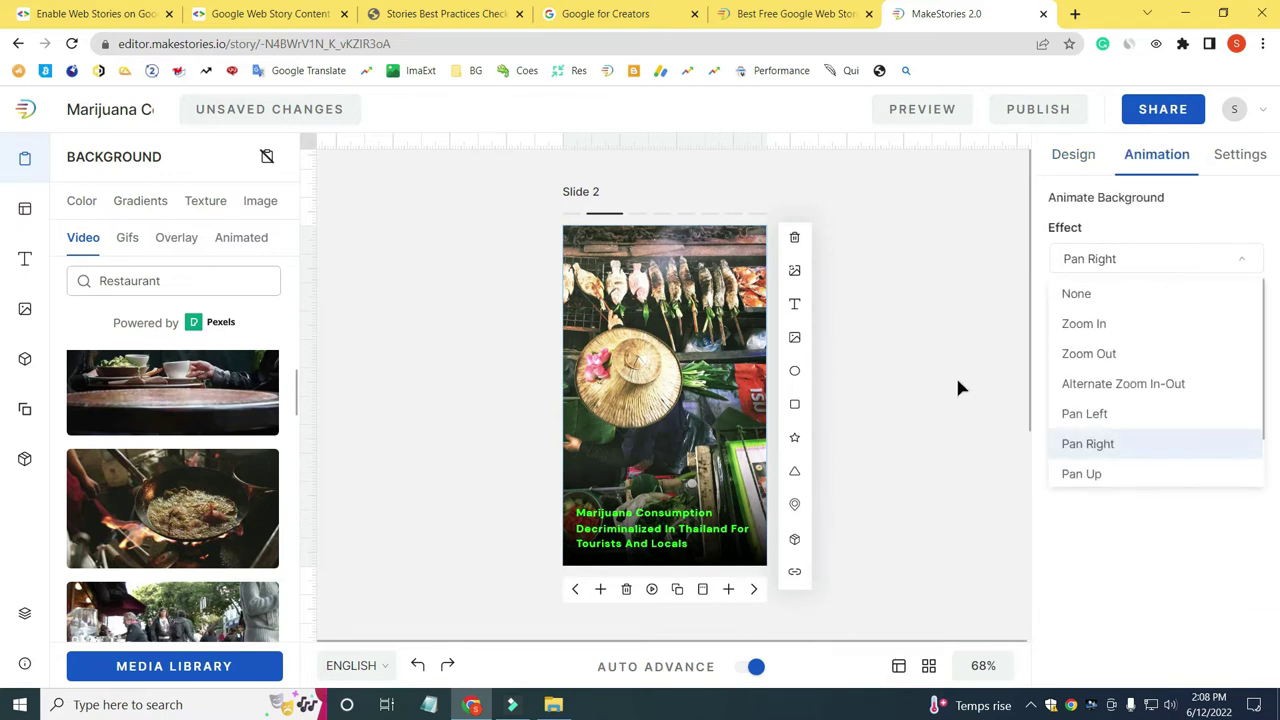
{"action": "left_click", "coordinate": [755, 589]}
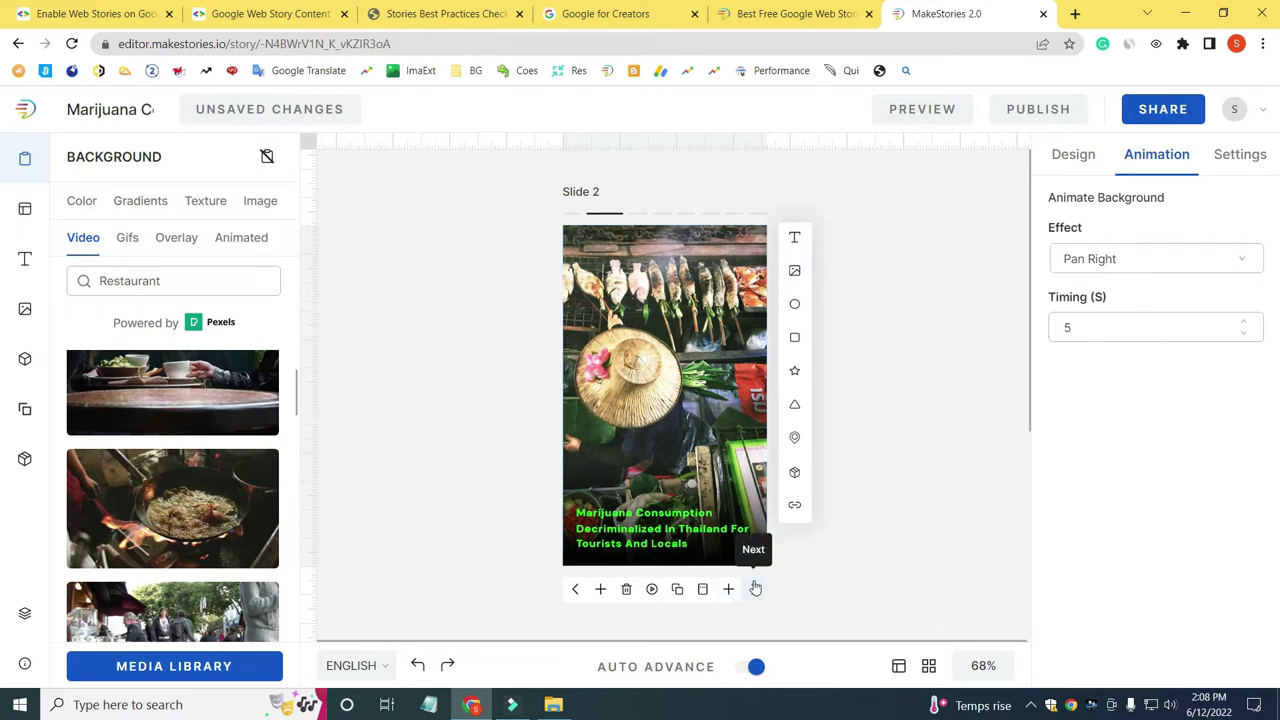
{"action": "left_click", "coordinate": [1155, 262]}
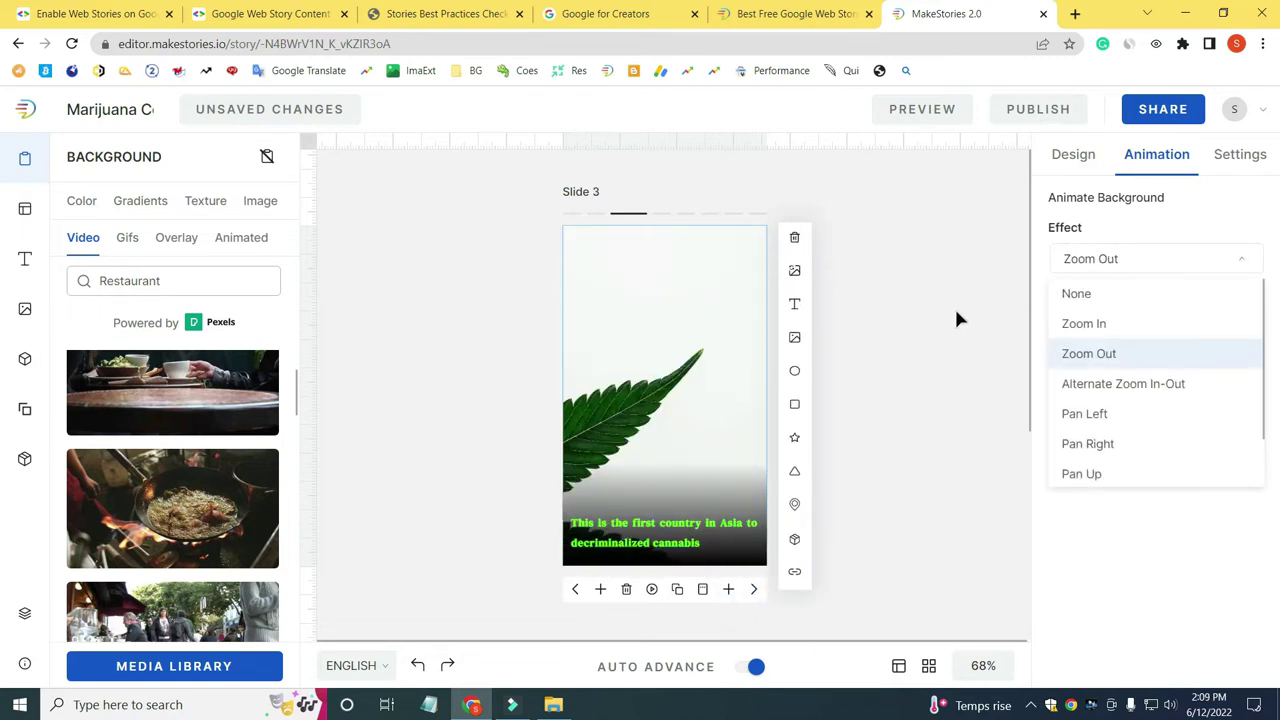
Consult the checklist's call-to-action guideline, and try adding a CTA button to slide 3 before deleting it
{"action": "left_click", "coordinate": [440, 13]}
{"action": "scroll", "coordinate": [316, 589], "scroll_direction": "down", "scroll_amount": 1}
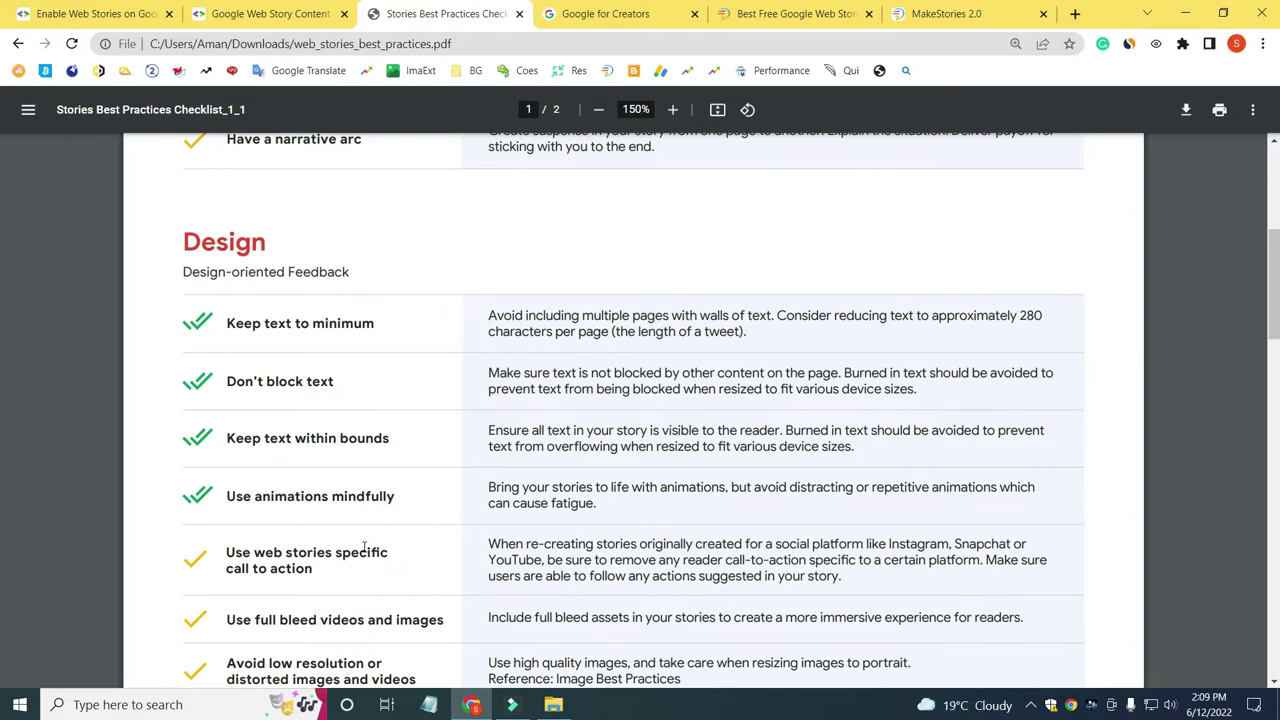
{"action": "left_click", "coordinate": [940, 14]}
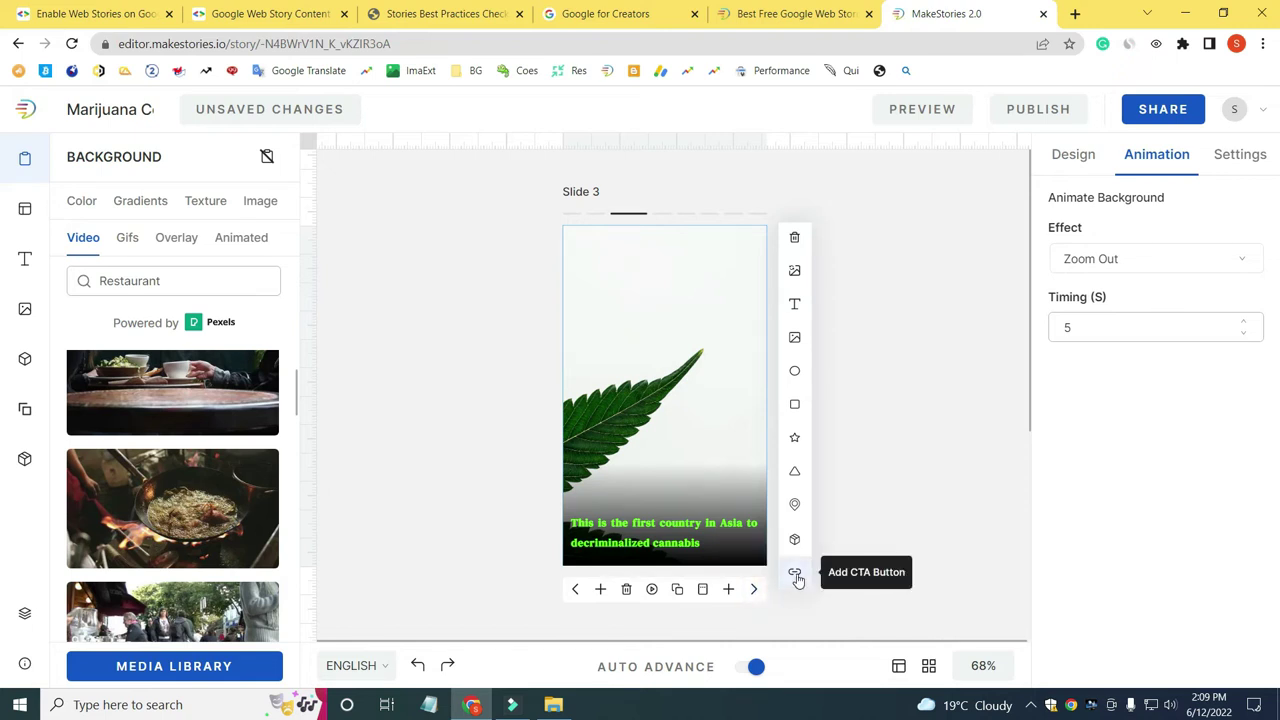
{"action": "left_click", "coordinate": [796, 576]}
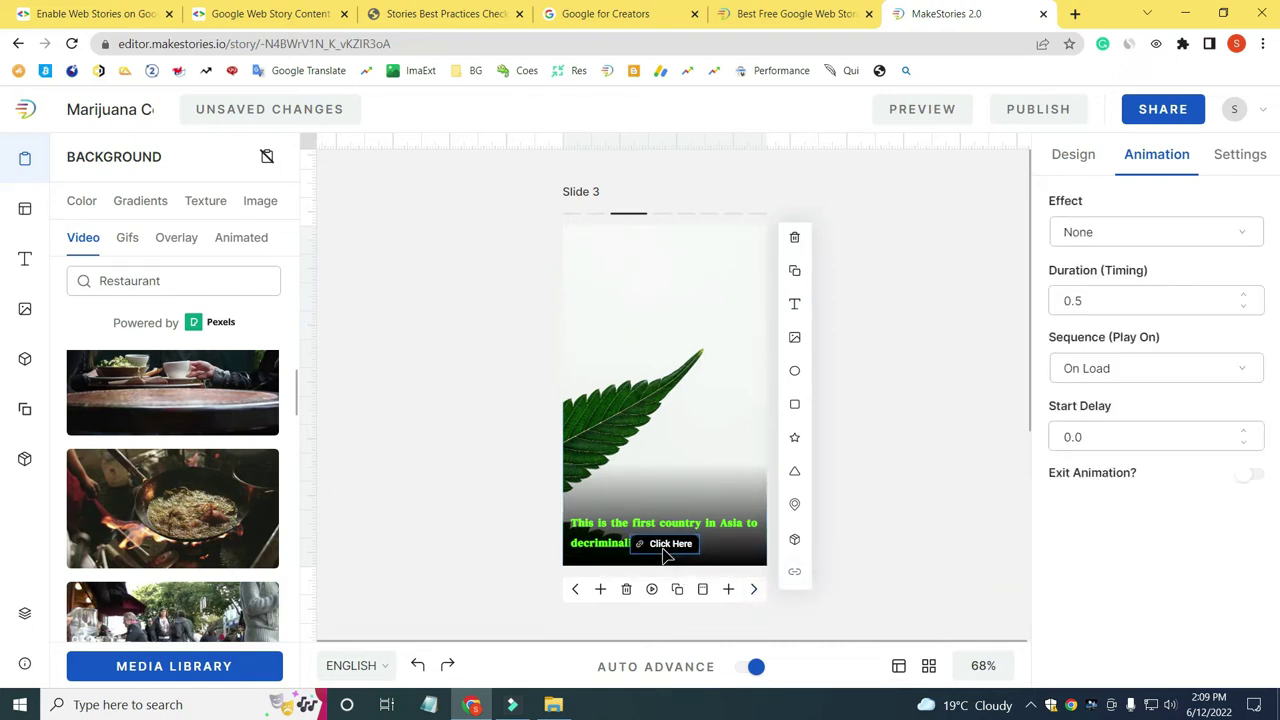
{"action": "key", "text": "Delete"}
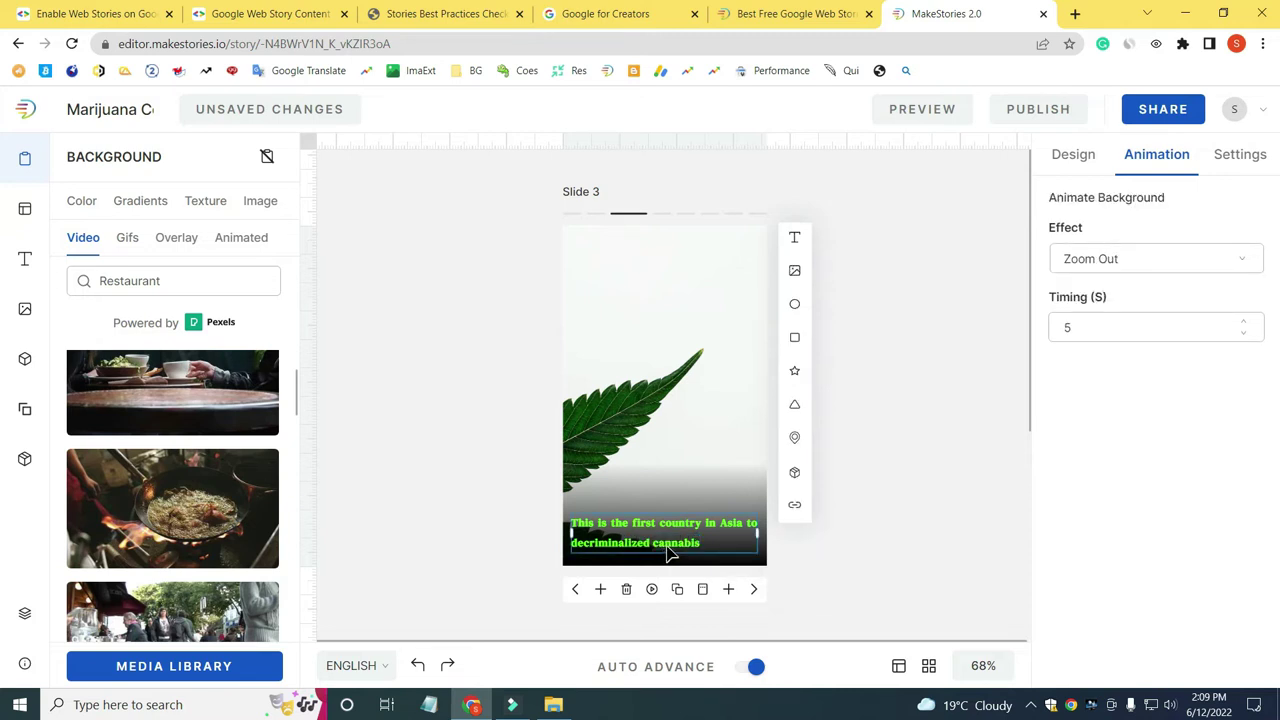
Read on in the checklist PDF to the Technical section and highlight "Keep the poster image free of text"
{"action": "left_click", "coordinate": [424, 8]}
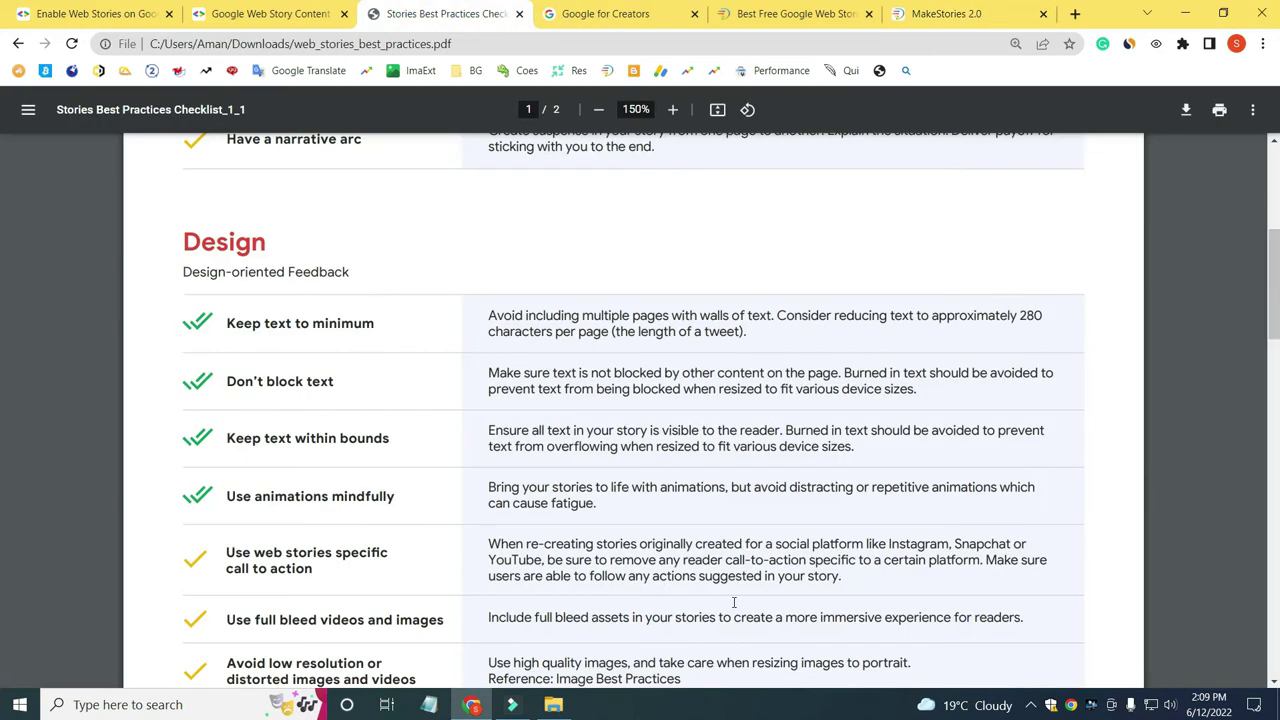
{"action": "scroll", "coordinate": [717, 548], "scroll_direction": "down", "scroll_amount": 6}
{"action": "scroll", "coordinate": [717, 548], "scroll_direction": "down", "scroll_amount": 3}
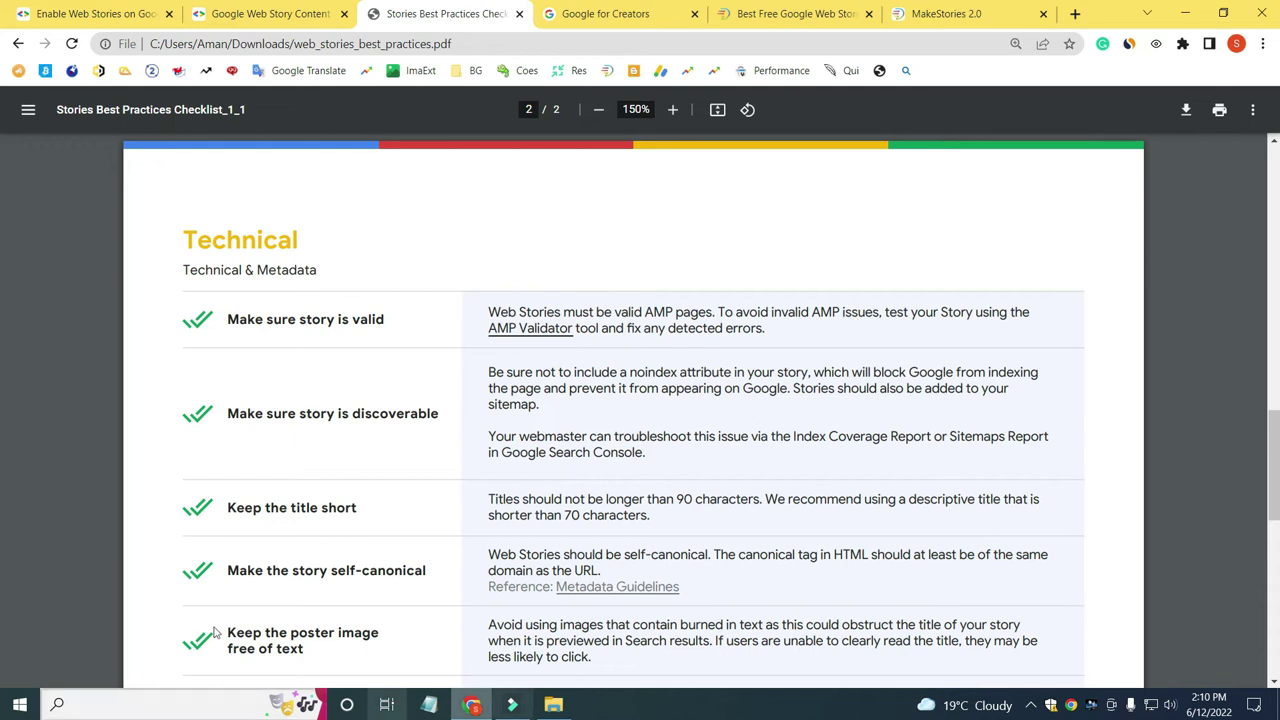
{"action": "left_click_drag", "start_coordinate": [324, 654], "coordinate": [228, 632]}
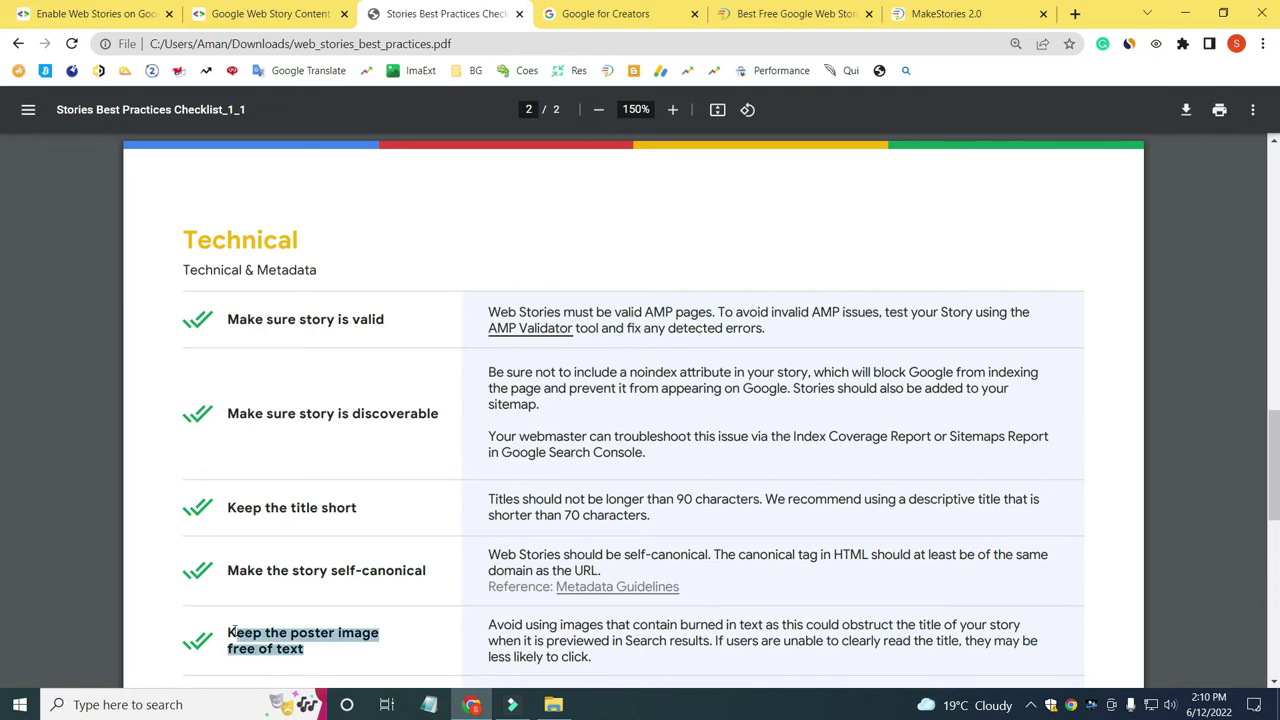
Check slide 3 in MakeStories, and read the checklist's remaining Technical items down to Other Resources
{"action": "left_click", "coordinate": [945, 13]}
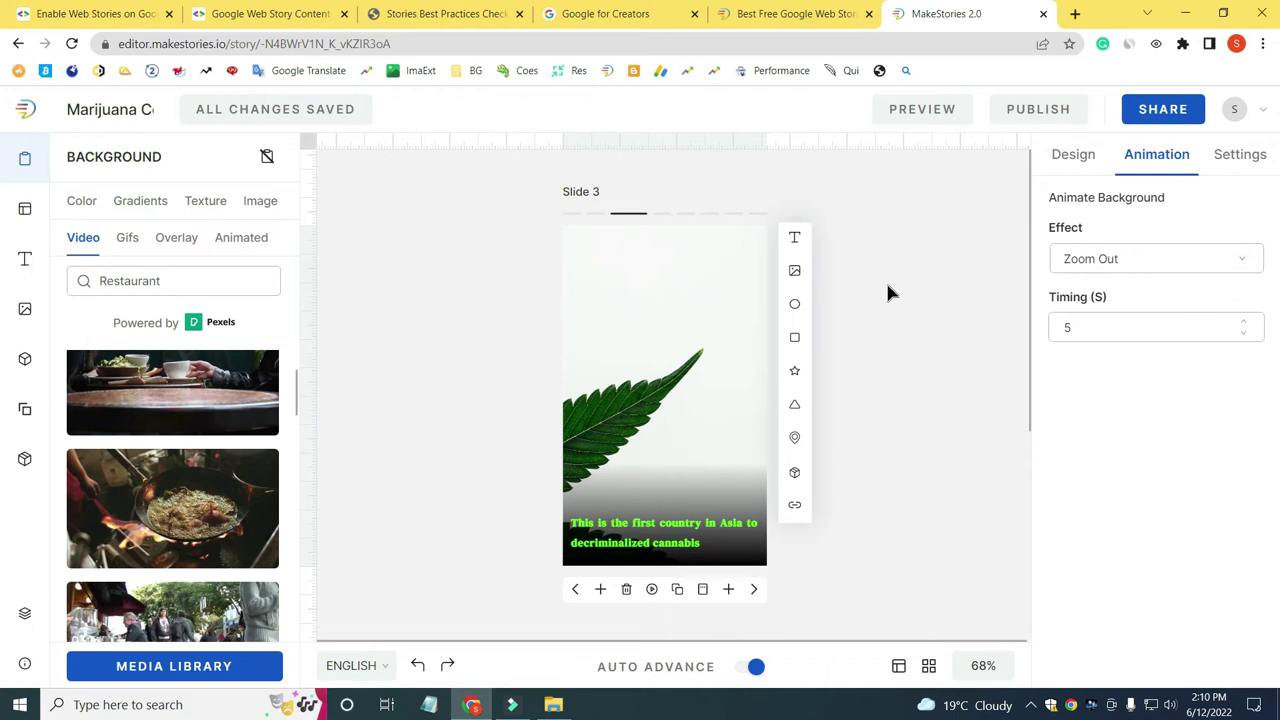
{"action": "left_click", "coordinate": [440, 13]}
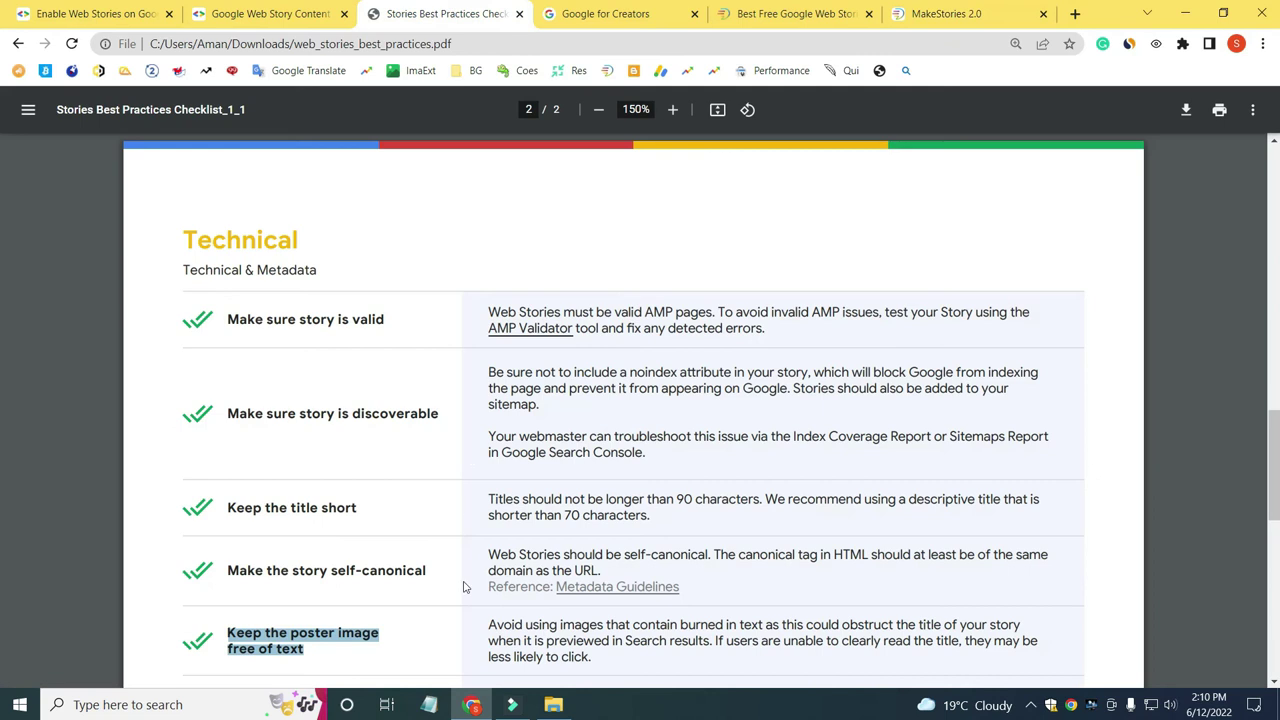
{"action": "scroll", "coordinate": [473, 637], "scroll_direction": "down", "scroll_amount": 3}
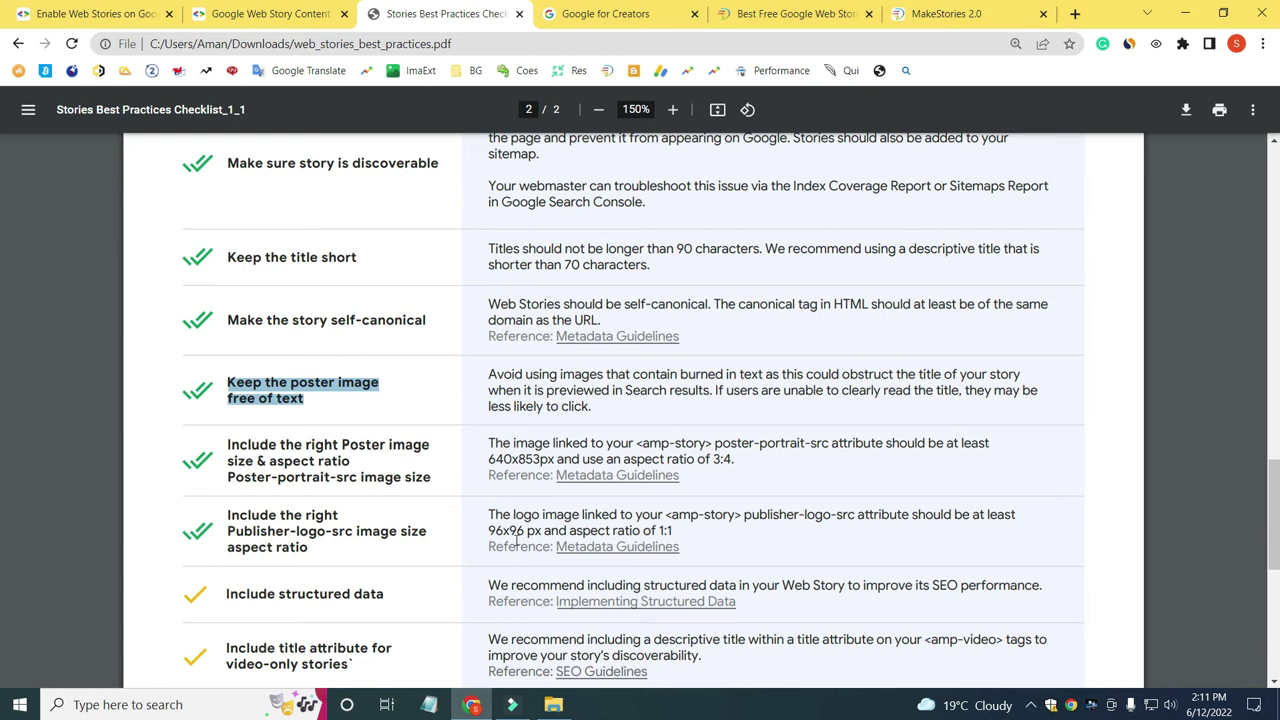
{"action": "scroll", "coordinate": [517, 540], "scroll_direction": "down", "scroll_amount": 3}
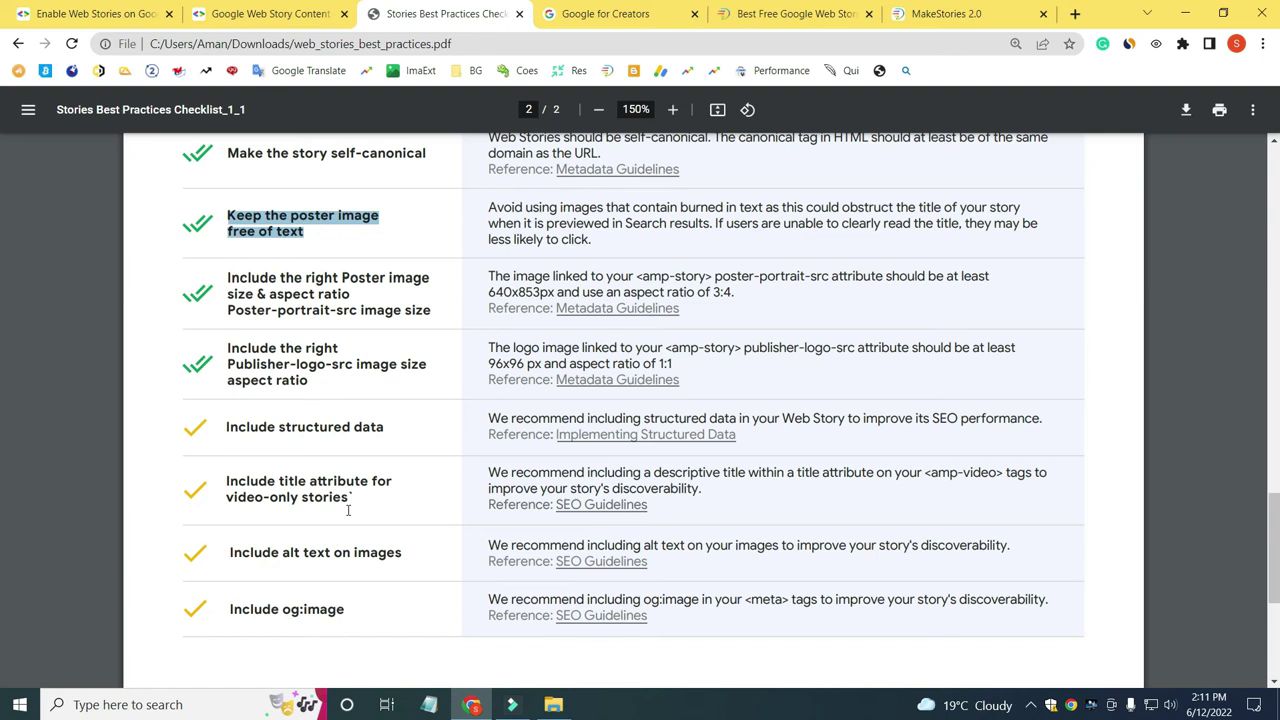
{"action": "scroll", "coordinate": [347, 510], "scroll_direction": "down", "scroll_amount": 4}
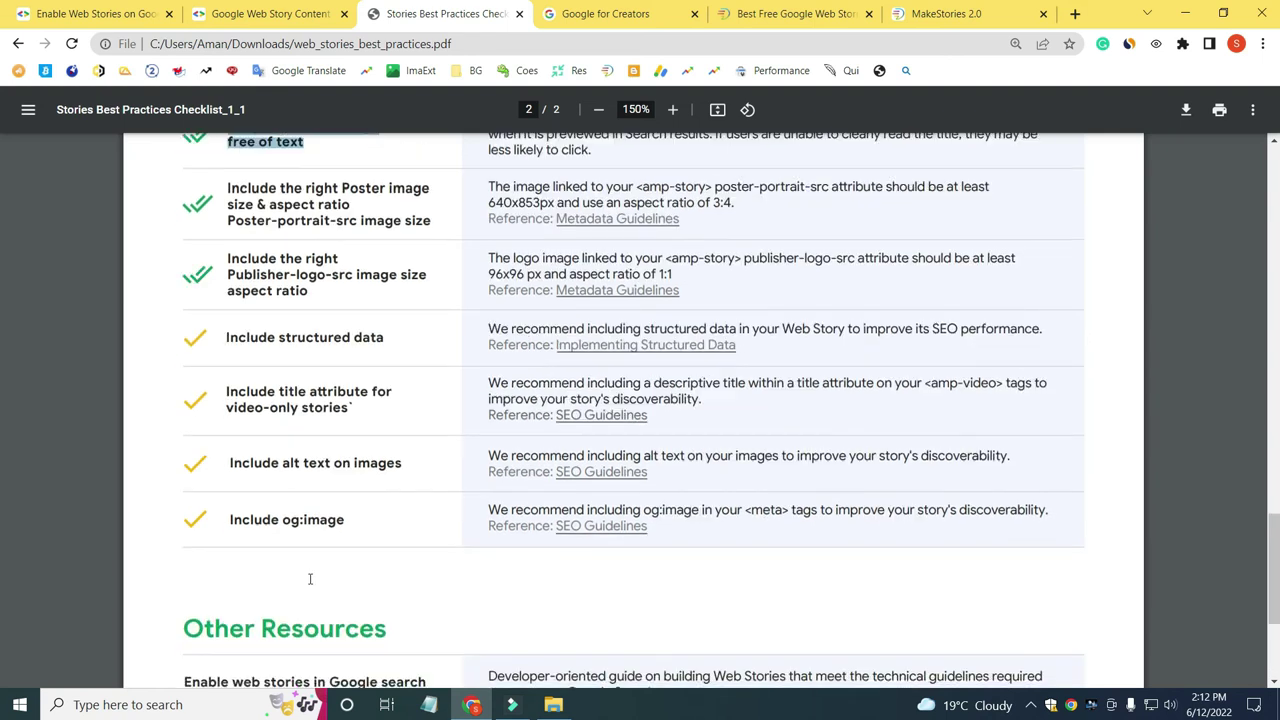